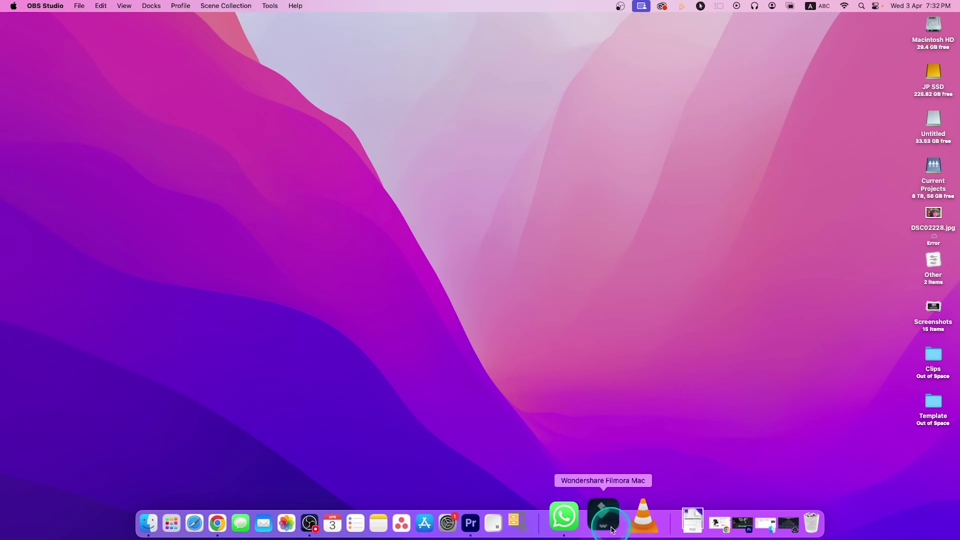
Step: Generate a 16:9 AI Text to Video from the pasted exercise-benefits script with Davis narrating
left_click(564, 244)
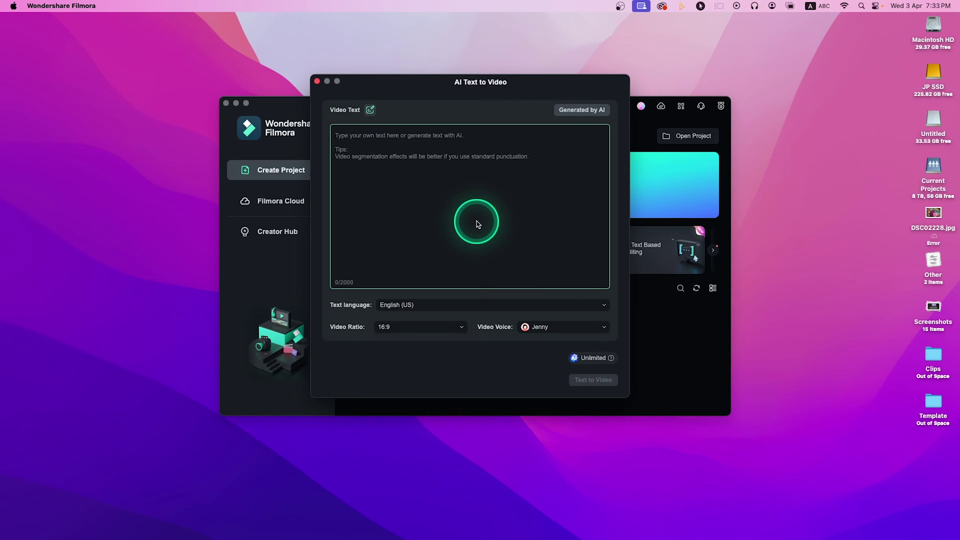
type("Exercise is a crucial component of a healthy lifestyle, providing numerous benefits for both the body and mind. Regular physical activity can improve cardiovascular health, strengthen muscles, and increase flexibility, leading to a stronger and more resilient body. Engaging in exercise also releases endorphins, often referred to as the \"feel-good\" hormones, which can boost mood and reduce feelings of stress and anxiety. Furthermore, maintaining a consistent exercise routine can contribute to better sleep quality, enhanced cognitive function, and increased energy levels throughout the day.")
left_click(433, 326)
left_click(433, 326)
left_click(562, 328)
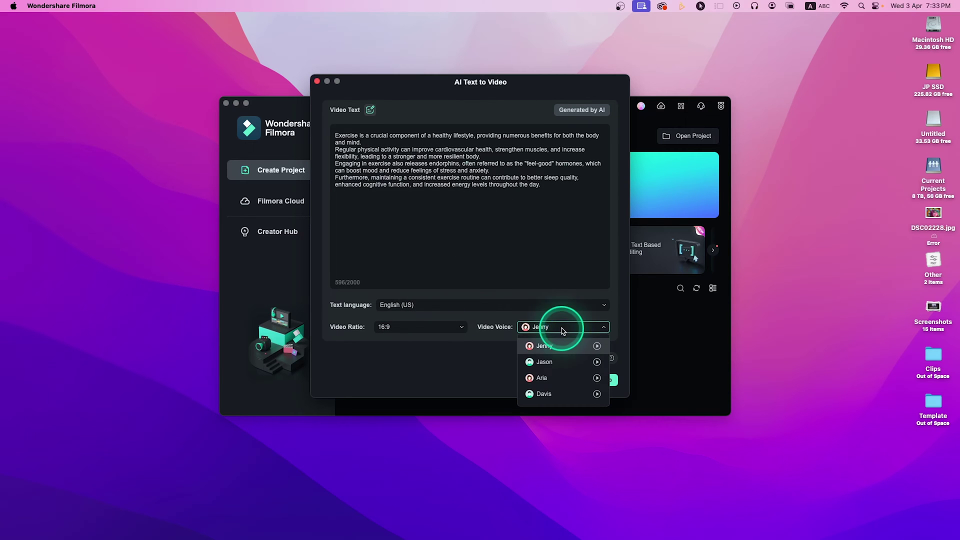
left_click(567, 394)
left_click(594, 379)
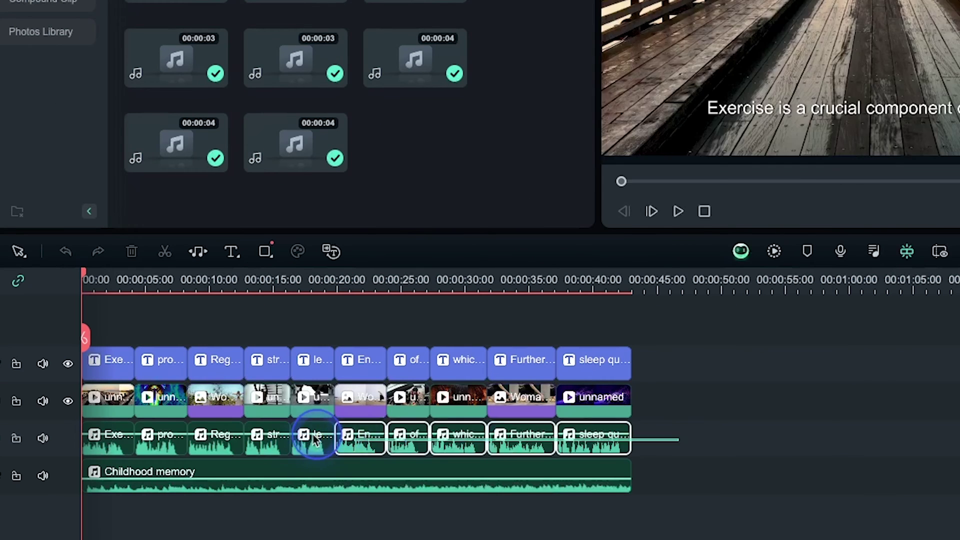
Step: Select the generated video clips and the Childhood memory music clip on the timeline
left_click(127, 399)
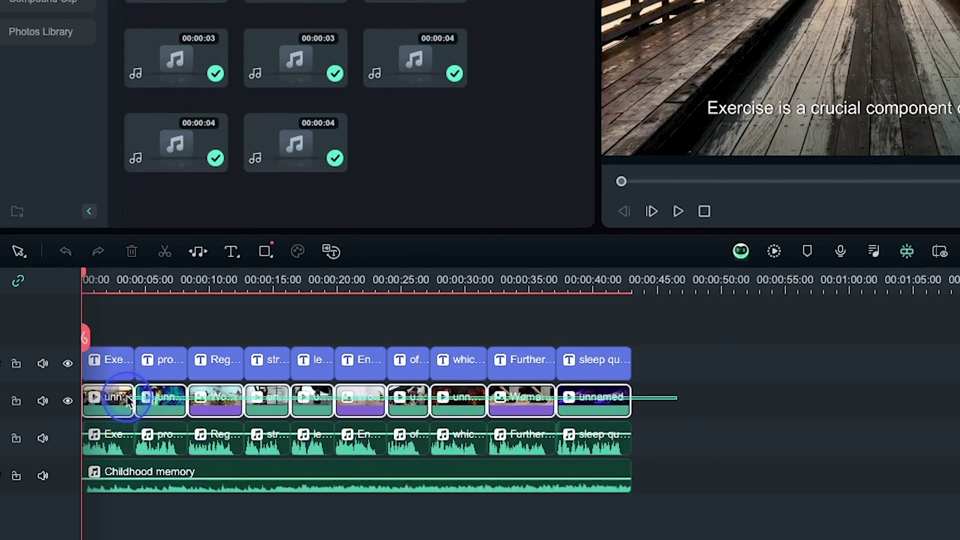
left_click_drag(670, 484, 270, 473)
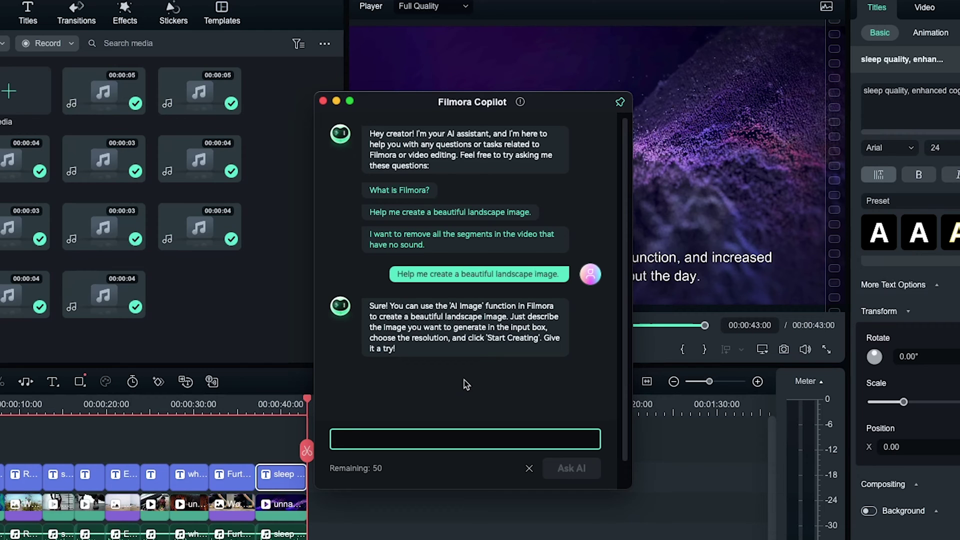
Step: Ask Copilot 'Help me create a beautiful landscape image.'
left_click(506, 215)
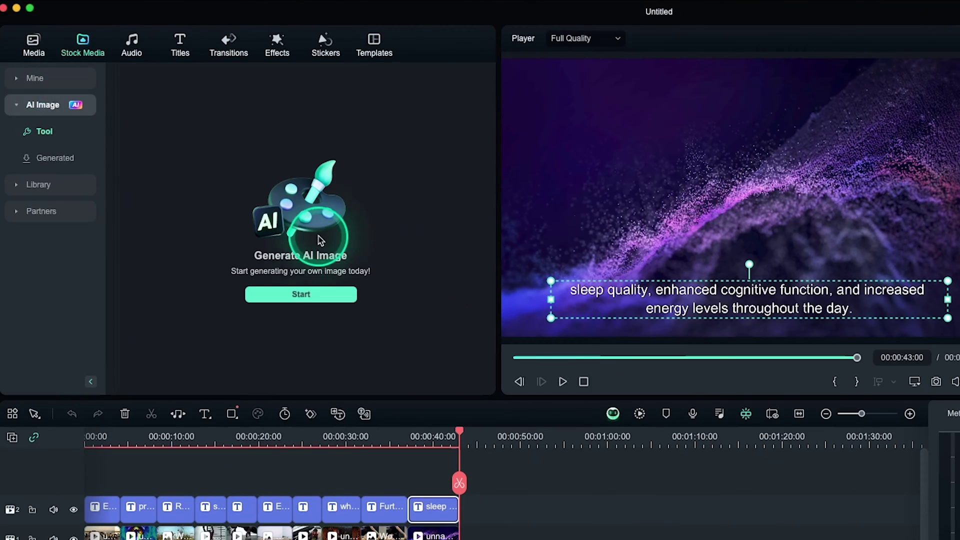
Step: Describe a man working out in a gym and create 16:9 Realistic Landscape AI images
left_click(310, 295)
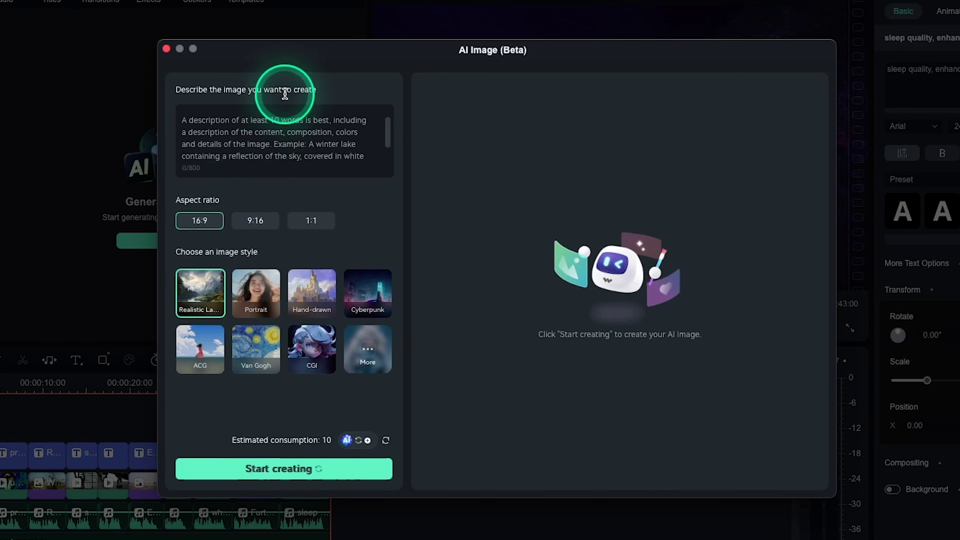
left_click(285, 123)
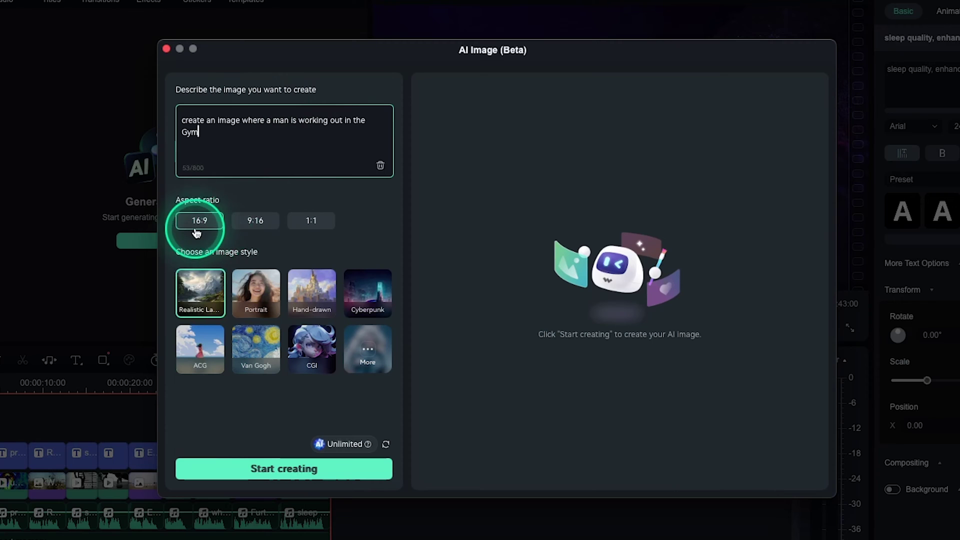
left_click(243, 470)
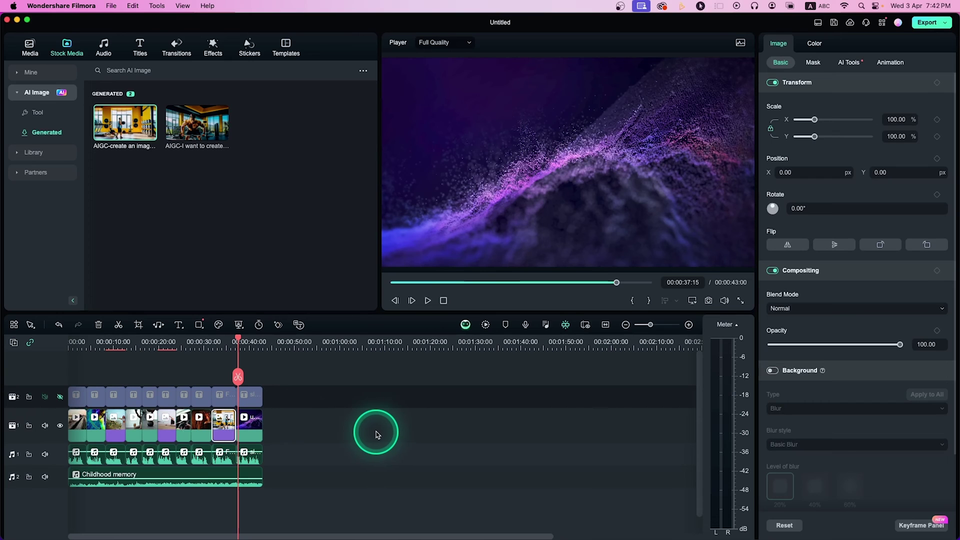
Step: Pick the kettlebell push-up frame as the thumbnail and apply the Time To Vlog template
left_click(337, 428)
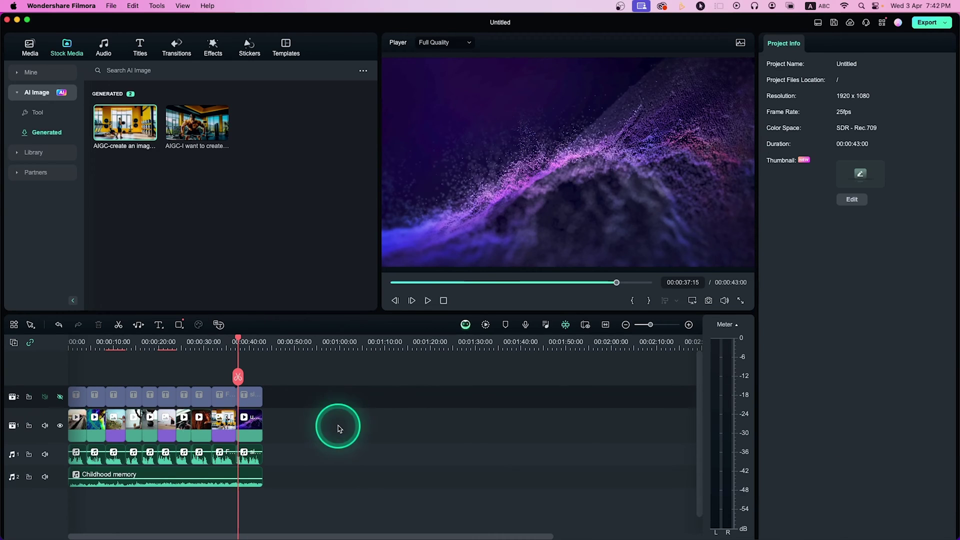
left_click(861, 174)
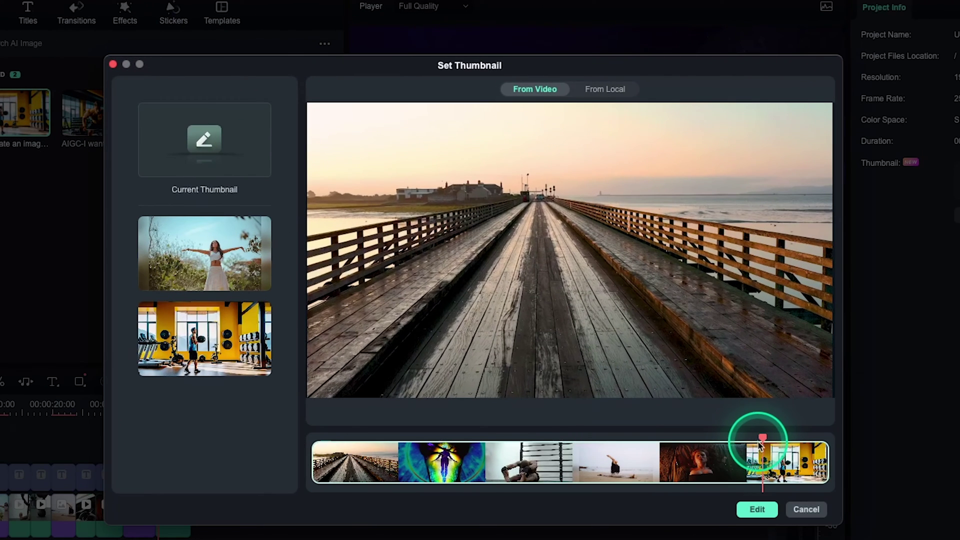
left_click_drag(761, 445, 550, 447)
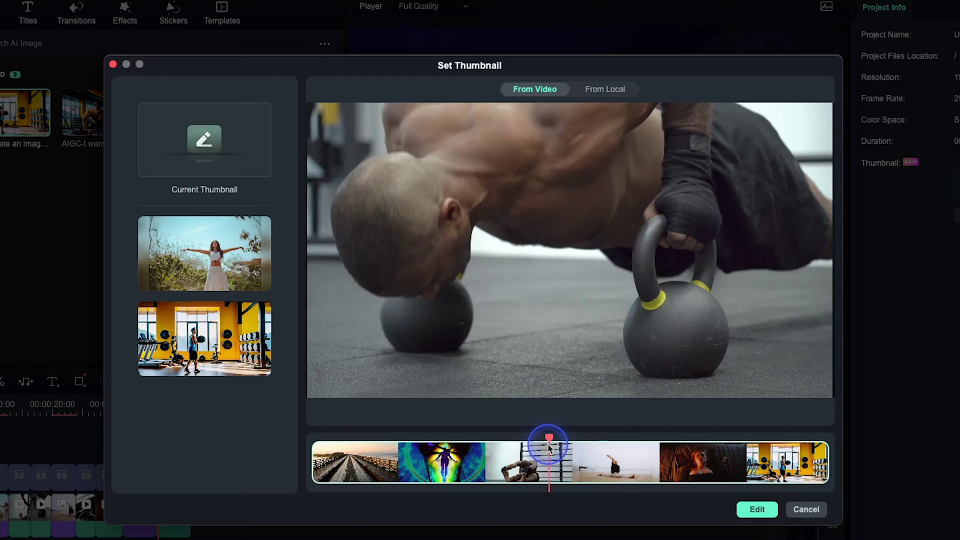
left_click(762, 510)
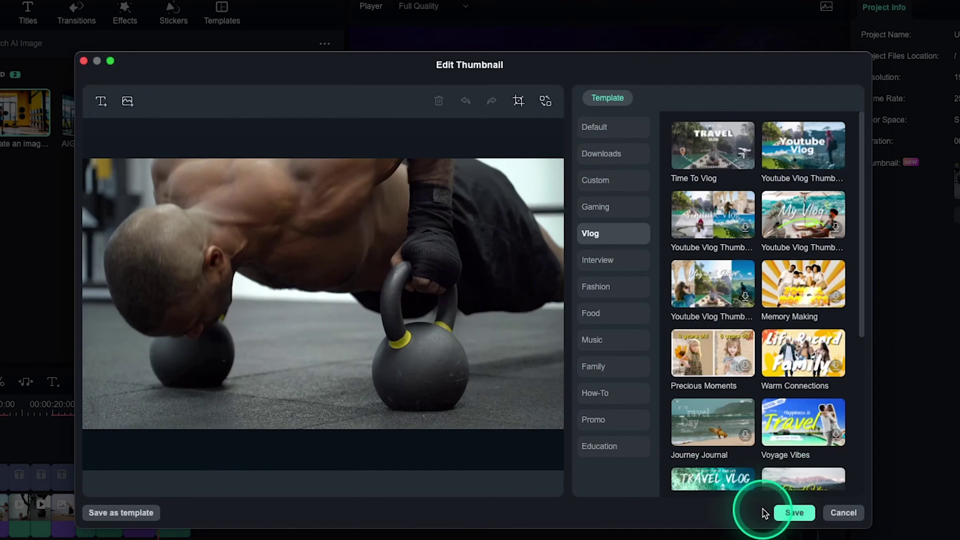
left_click(729, 157)
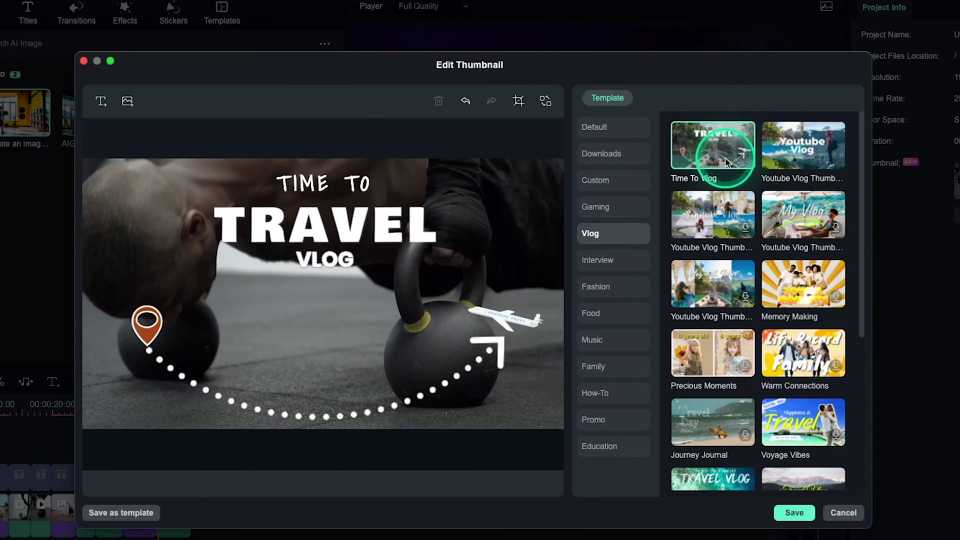
Step: Delete the arrow, dotted path and location pin stickers from the thumbnail
left_click_drag(472, 368, 489, 352)
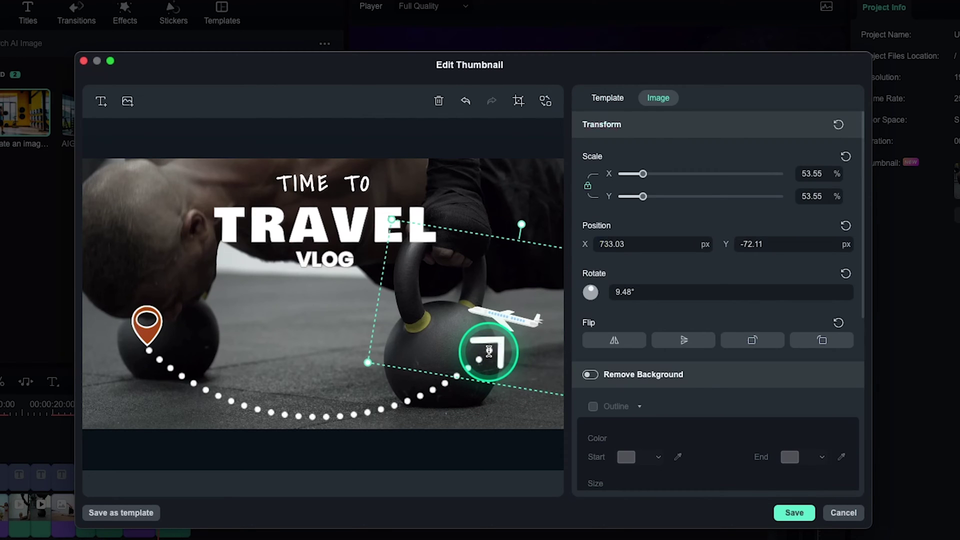
key("Delete")
left_click(489, 350)
key("Delete")
left_click(142, 334)
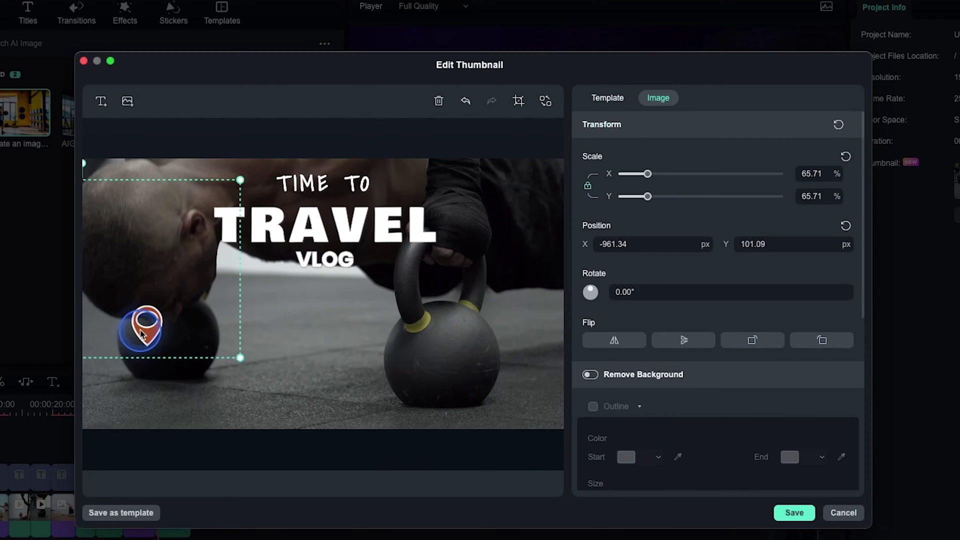
key("Delete")
Step: Change TRAVEL to EXERCISE and move both titles down over the kettlebells
double_click(320, 231)
type("EX")
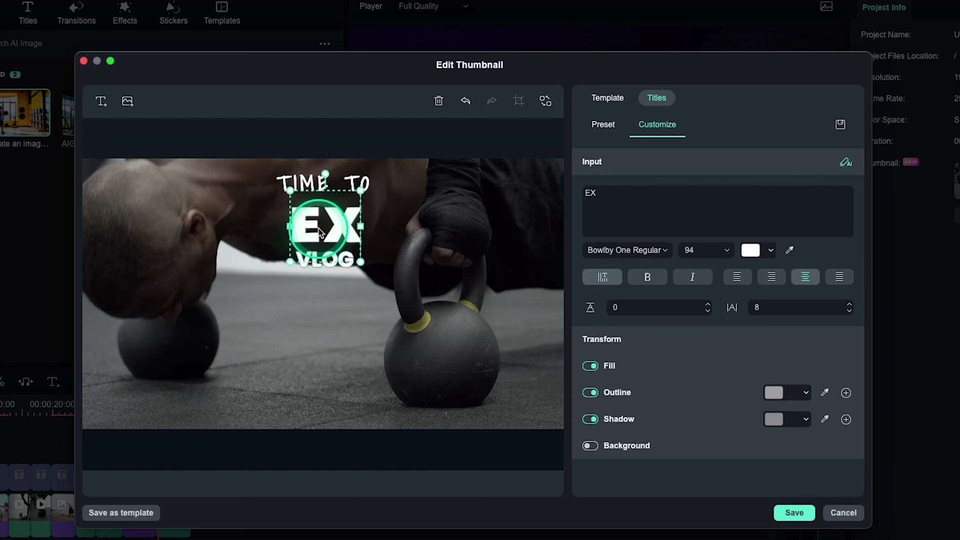
type("ERCISE")
left_click_drag(352, 228, 343, 345)
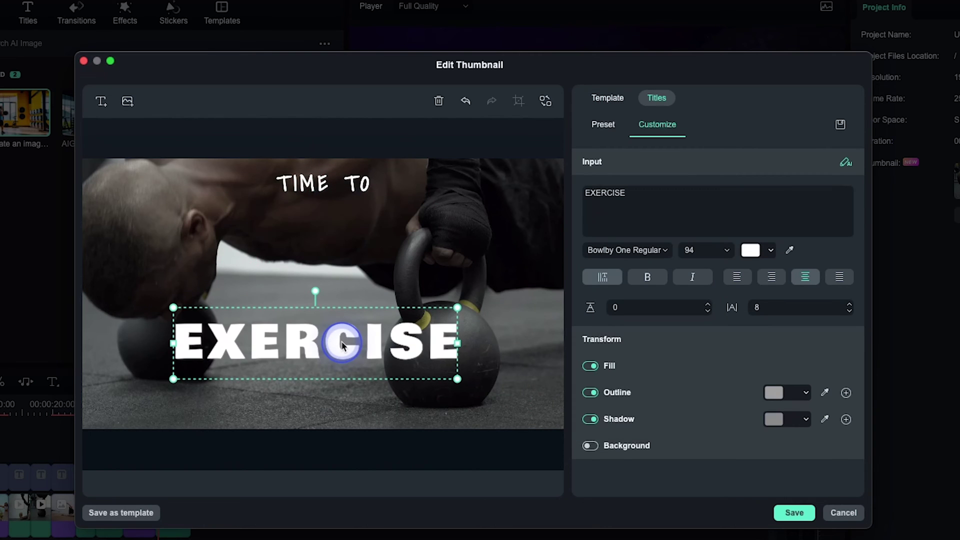
left_click_drag(315, 183, 301, 294)
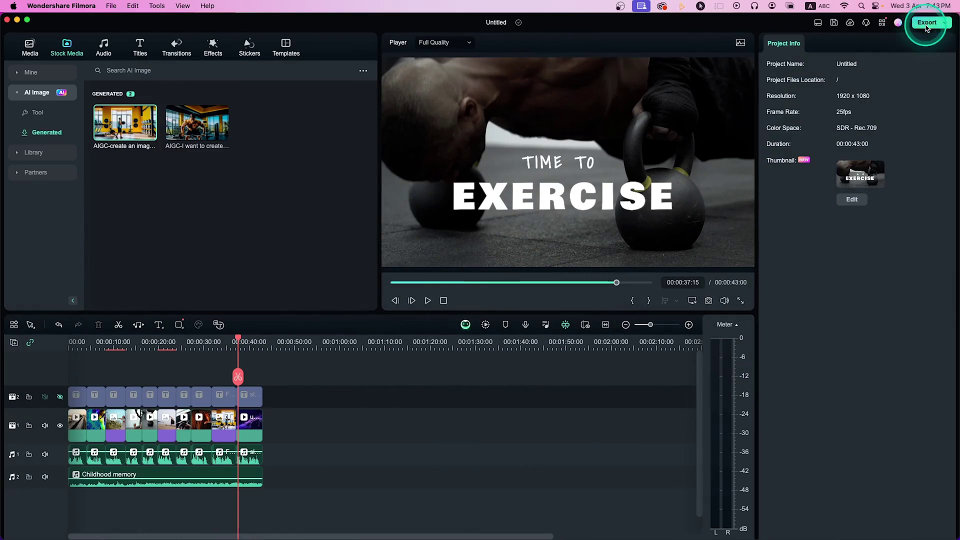
left_click(925, 24)
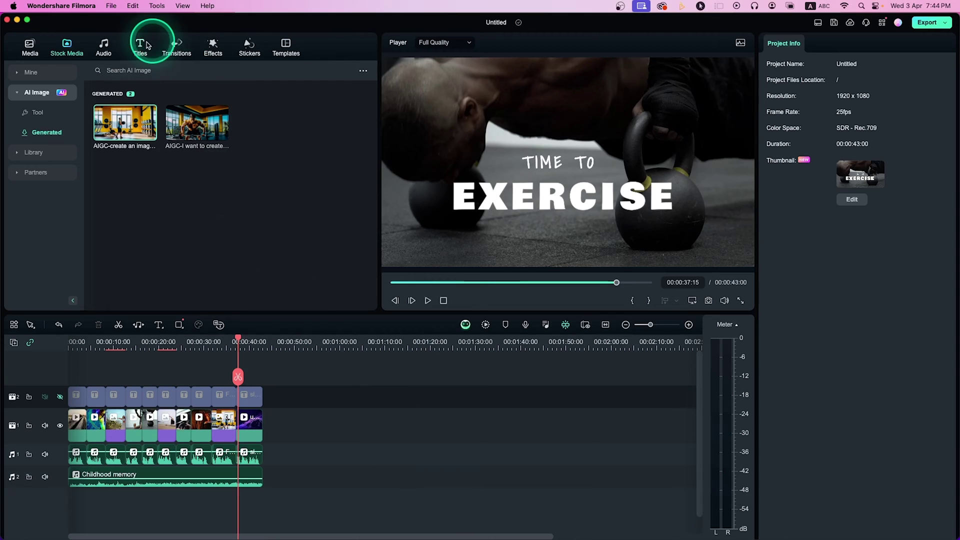
Step: In the AI Music Generator, choose Happy mood, Cinematic theme and Beats genre
left_click(103, 47)
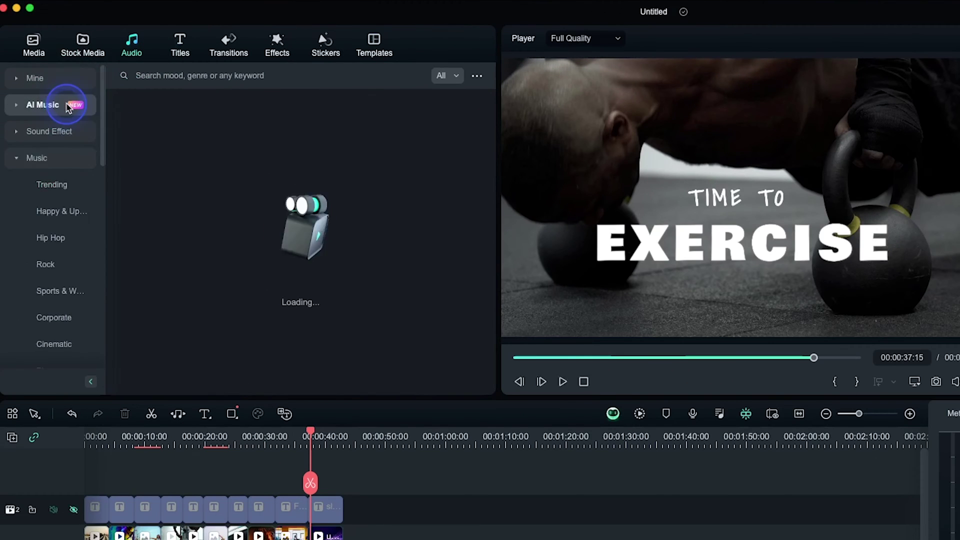
left_click(68, 106)
left_click(282, 293)
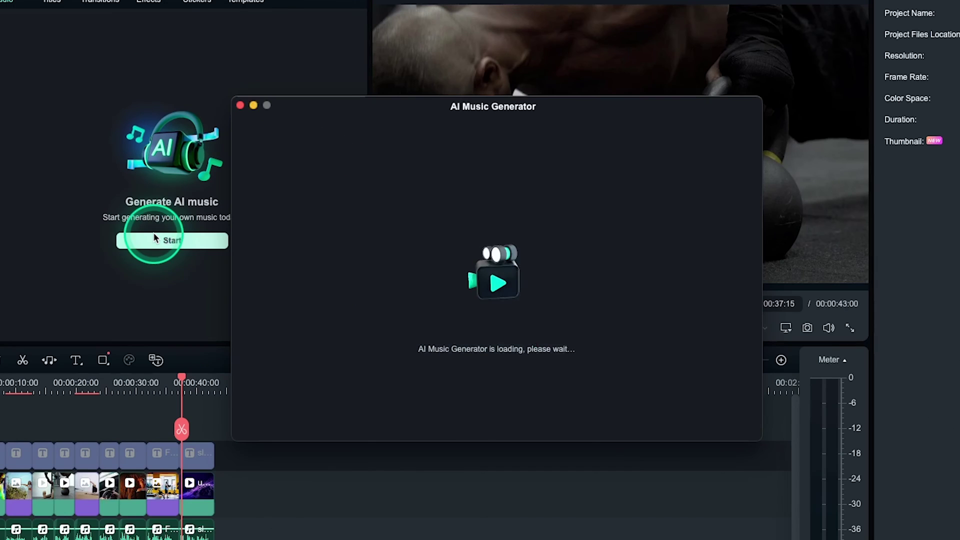
left_click(292, 136)
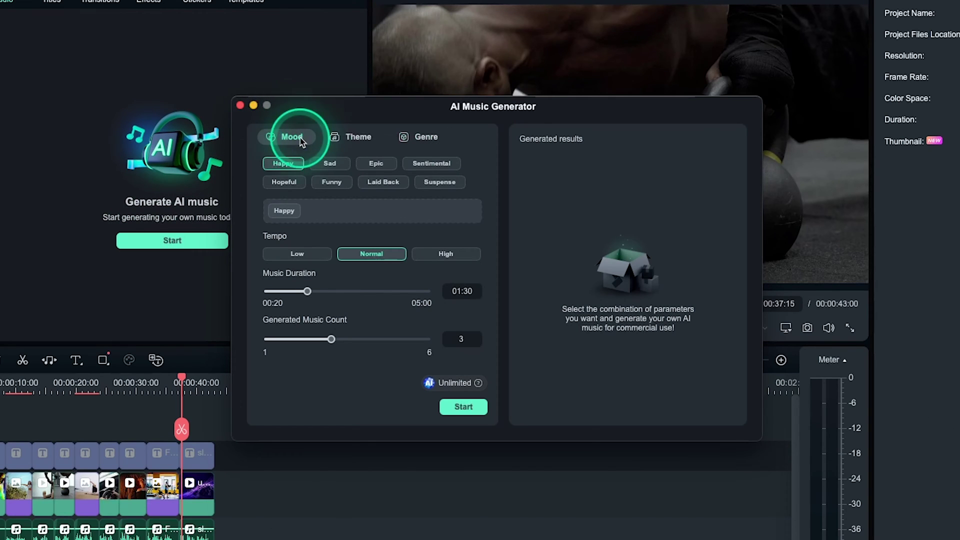
left_click(283, 163)
left_click(350, 136)
left_click(428, 182)
left_click(418, 139)
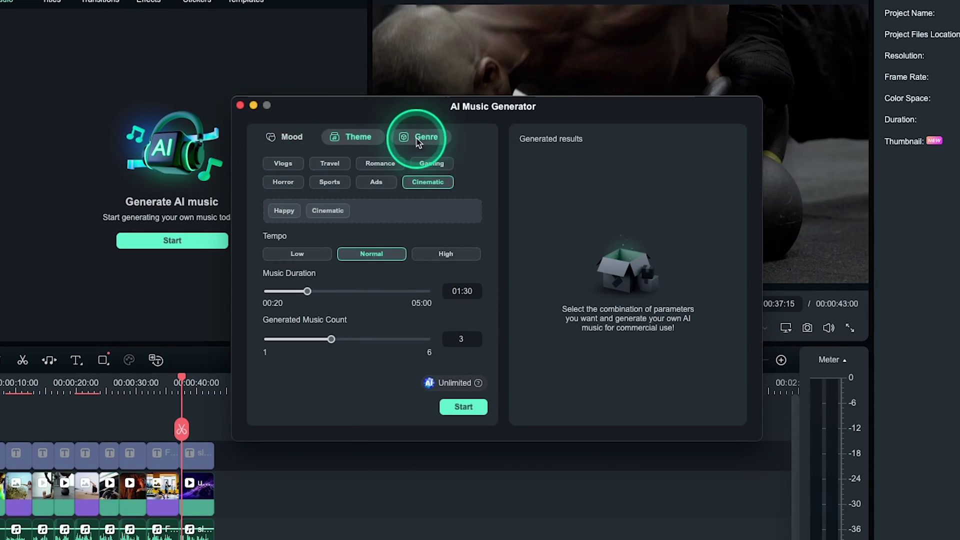
left_click(329, 163)
Step: Set the music duration to about 1:30 and 4 tracks, then generate
left_click_drag(307, 291, 307, 291)
left_click(331, 340)
left_click(330, 342)
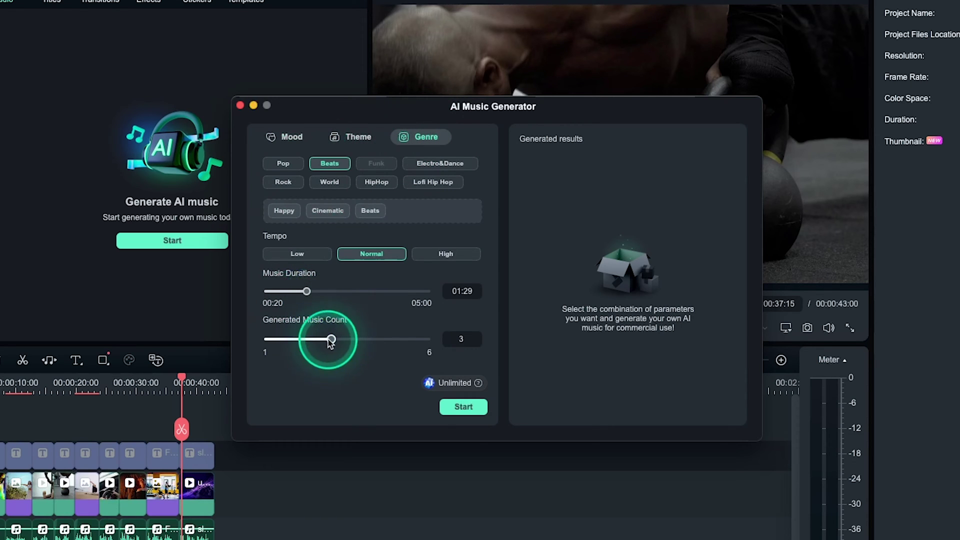
left_click_drag(331, 342, 279, 338)
left_click(463, 406)
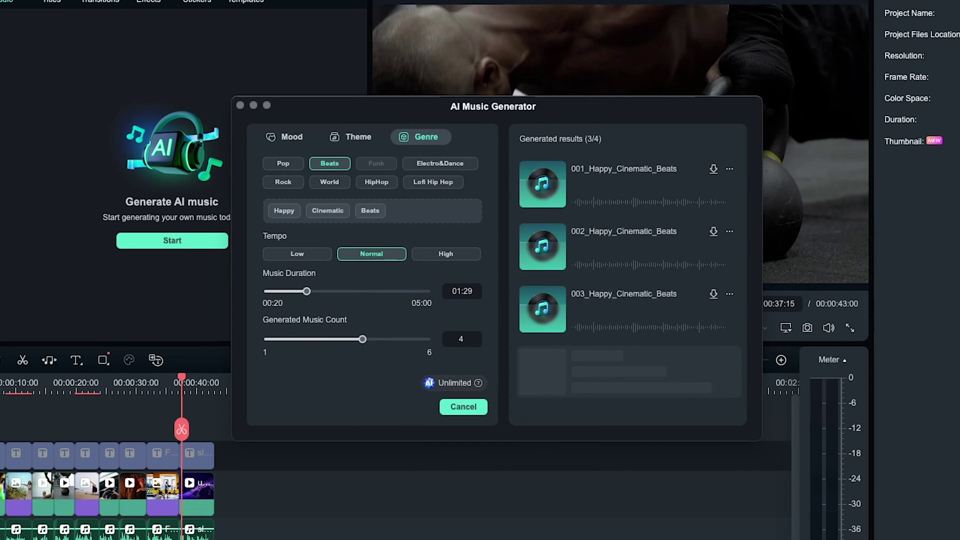
Step: Preview the four Happy_Cinematic_Beats tracks, seeking within the third one
left_click(545, 183)
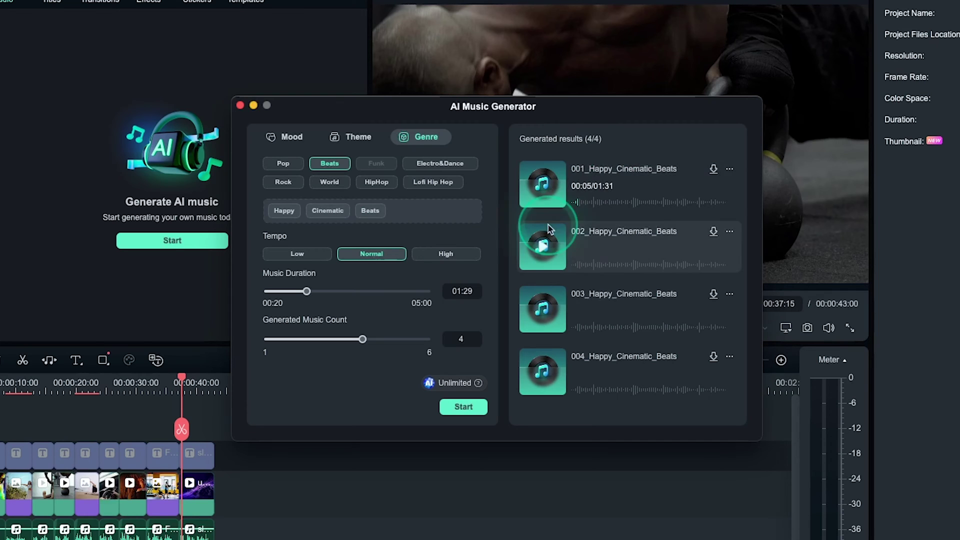
left_click(541, 253)
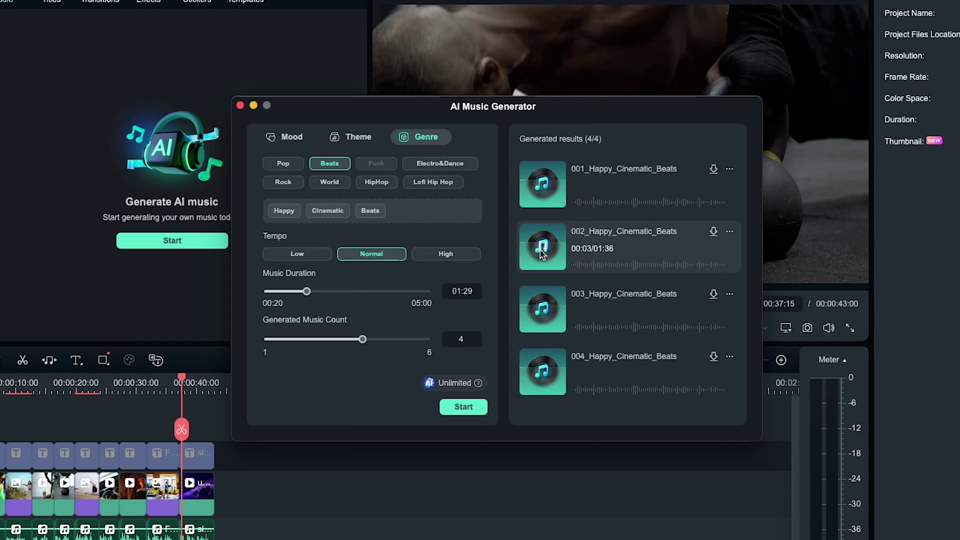
left_click(546, 302)
left_click(546, 306)
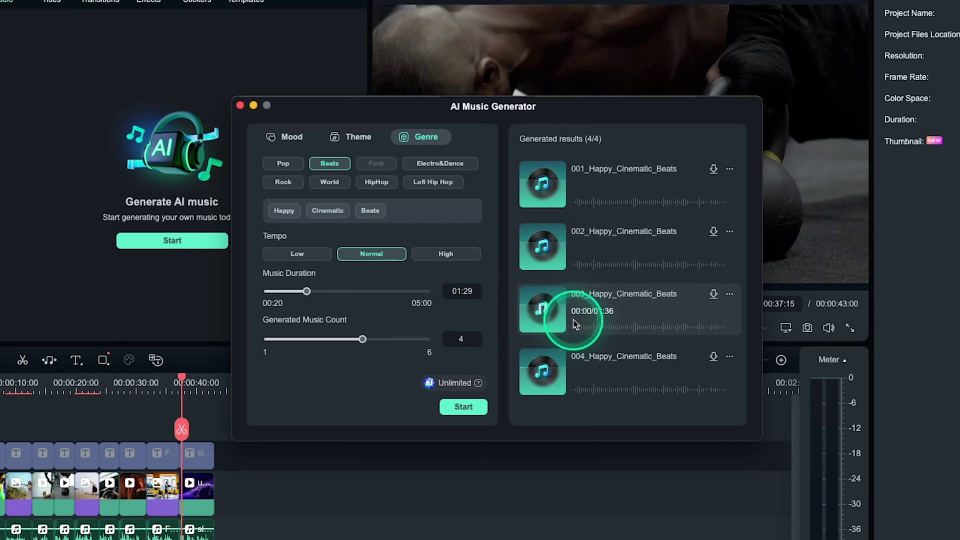
left_click(589, 328)
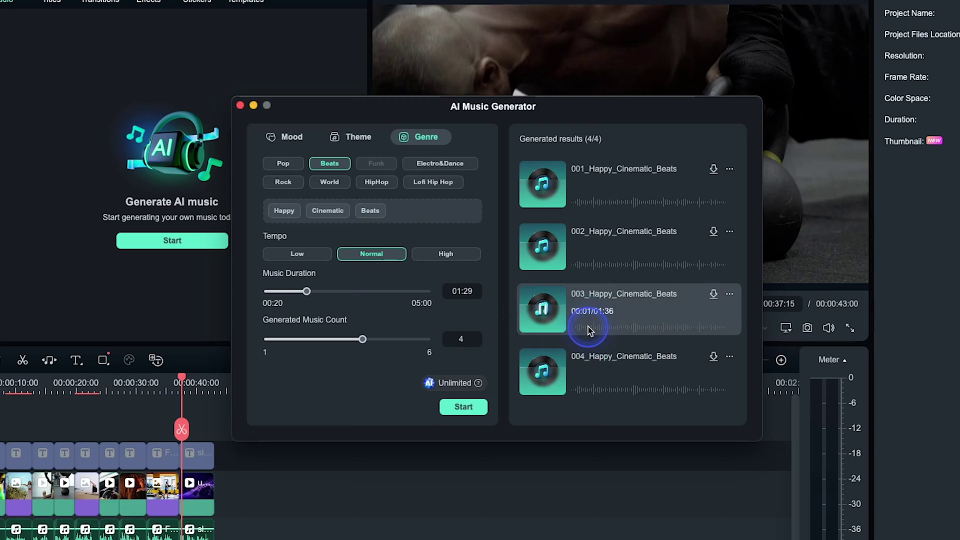
left_click(614, 329)
left_click(539, 382)
left_click(548, 367)
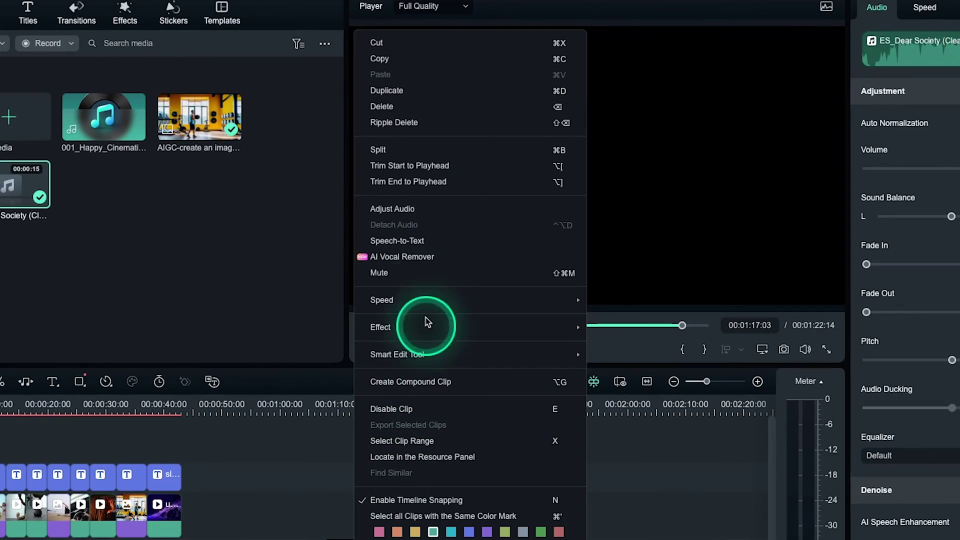
Step: Run AI Vocal Remover on ES_Dear Society and delete the original and Voice clips
left_click(403, 257)
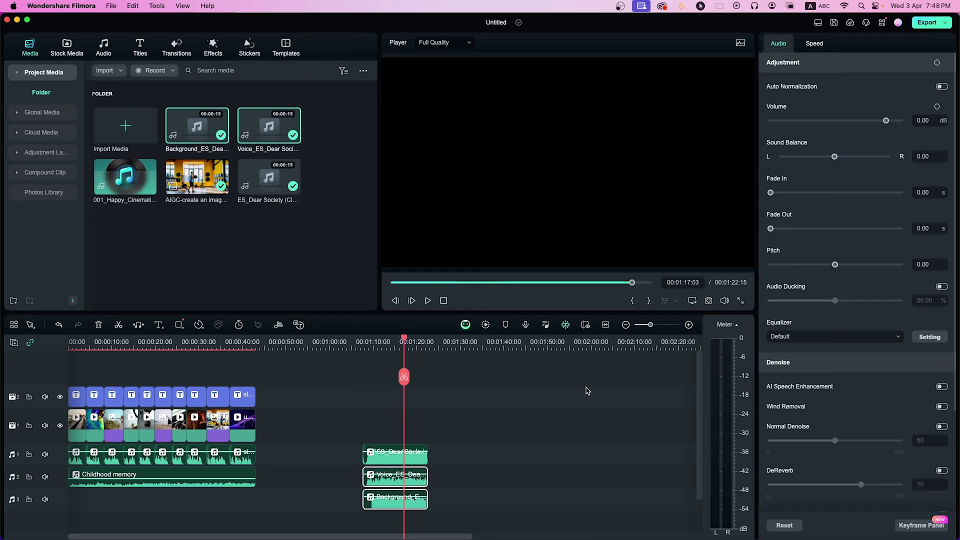
key("Delete")
left_click(365, 398)
key("space")
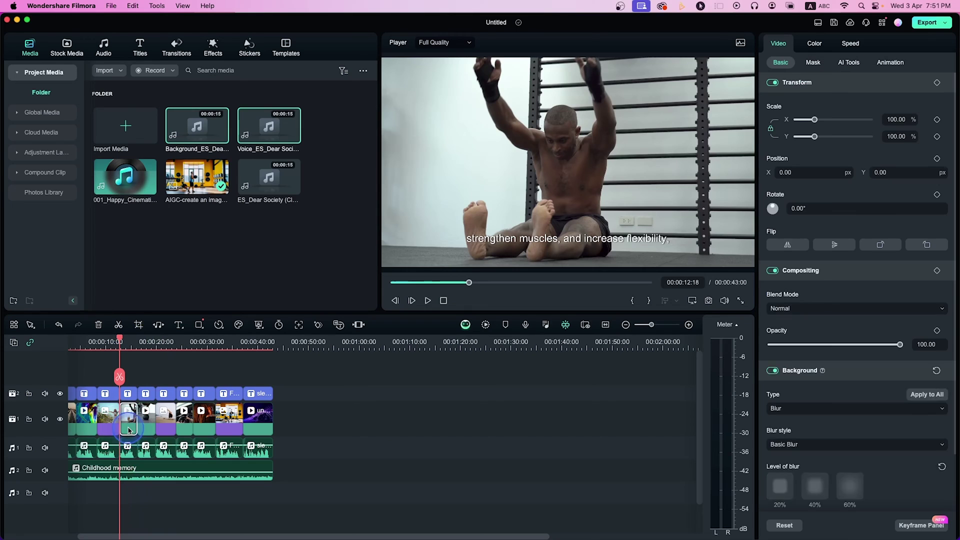
Step: Apply an AI Mask with Select Character on the man, track his motion, and preview
left_click(813, 64)
left_click(831, 89)
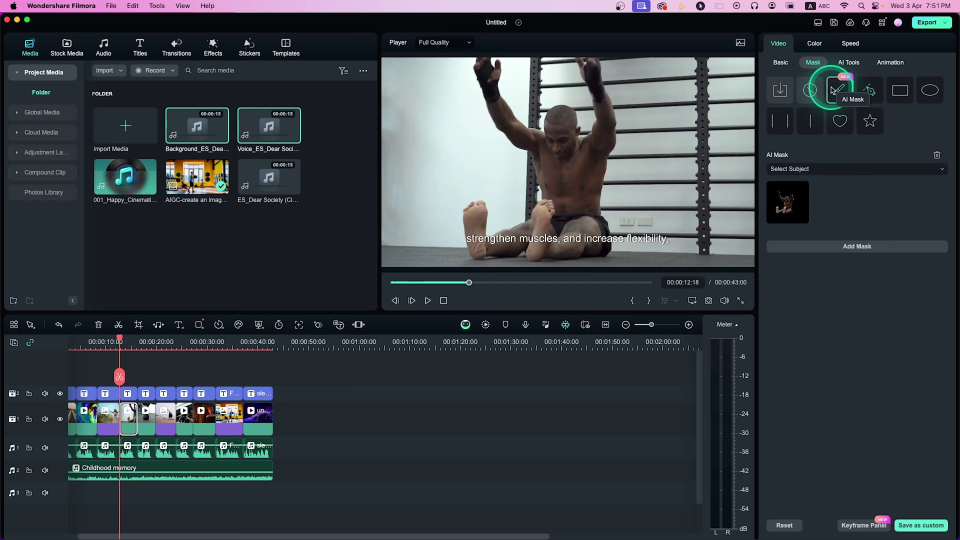
left_click(838, 168)
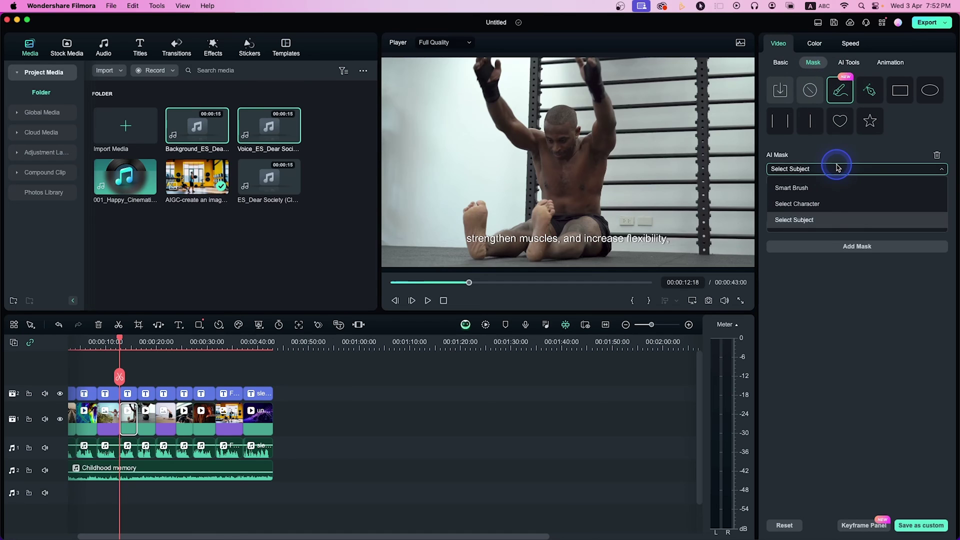
left_click(818, 212)
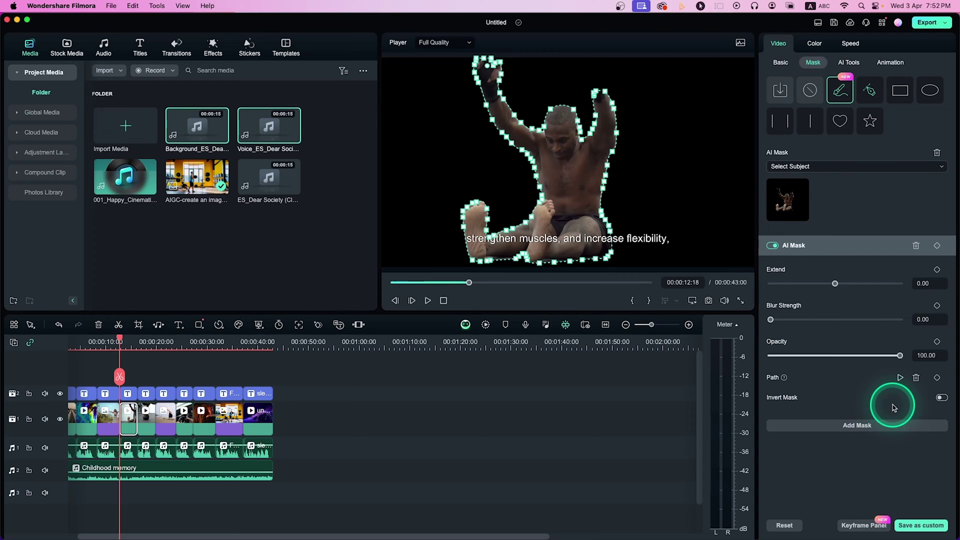
left_click(898, 378)
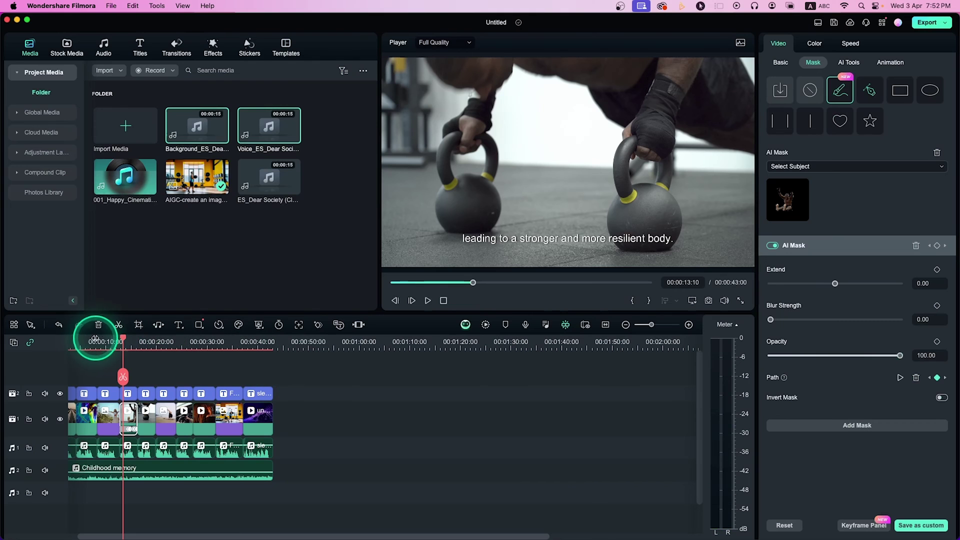
left_click_drag(120, 342, 120, 341)
key("space")
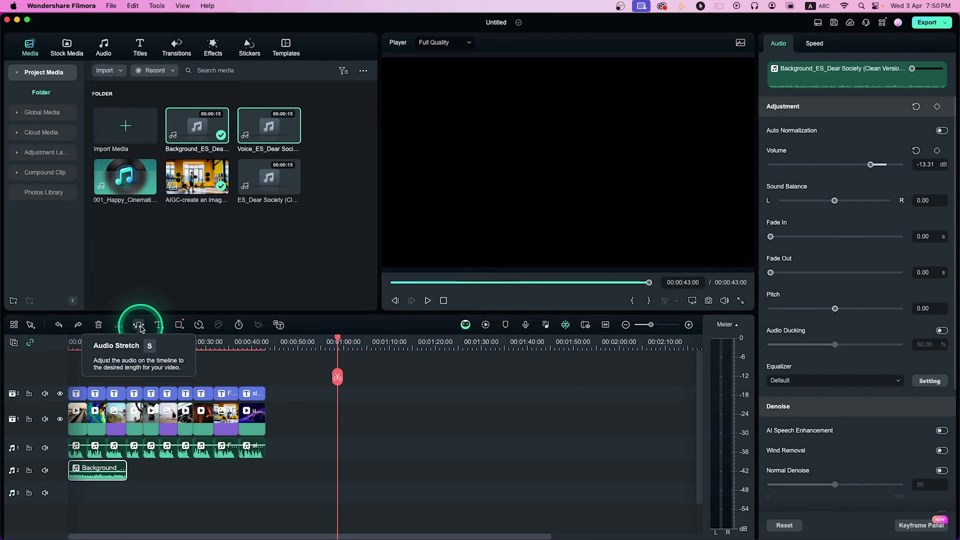
Step: Enable Audio Stretch, drag the Background clip to the video's end, and play from 15 seconds
left_click(140, 326)
left_click_drag(124, 476, 264, 477)
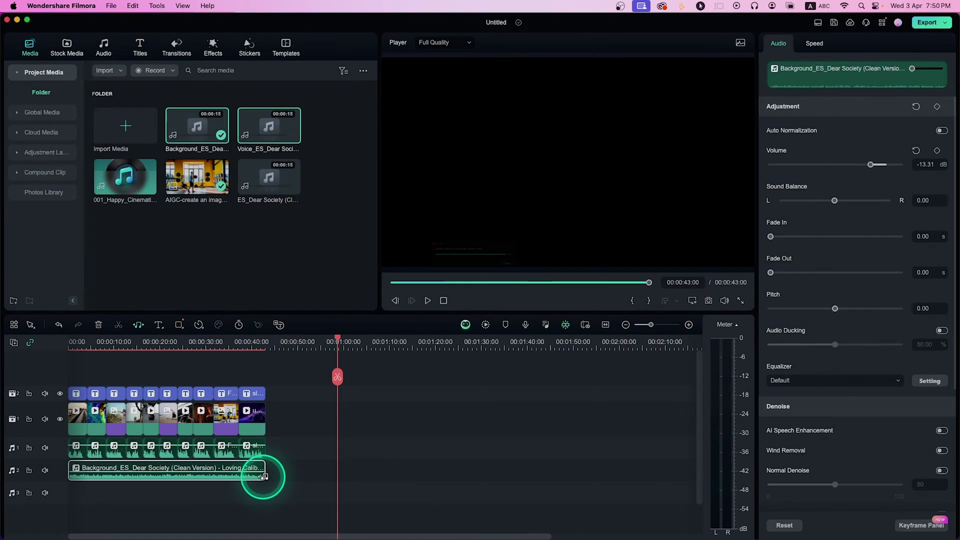
left_click(137, 347)
key("space")
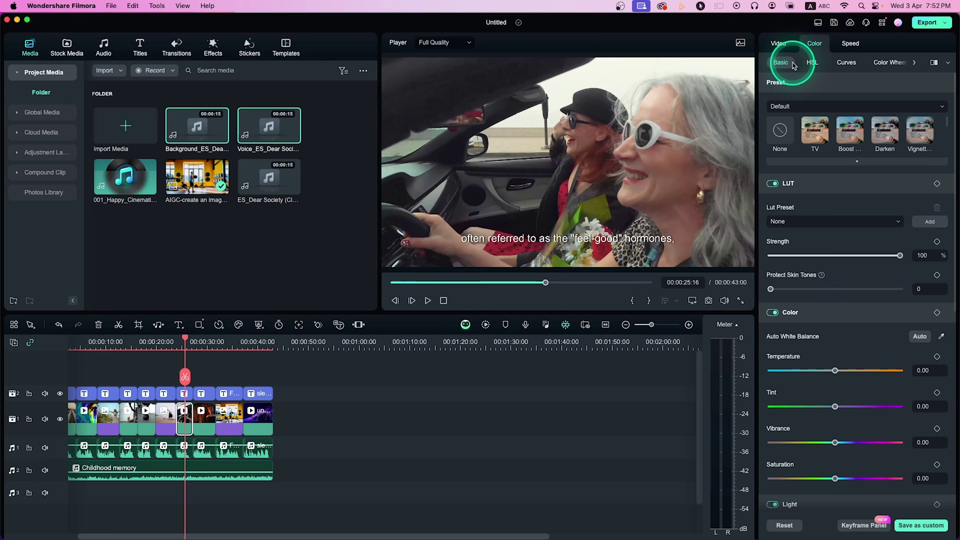
Step: Browse the HSL, Curves and Color Wheels pages of the Color panel
left_click(810, 64)
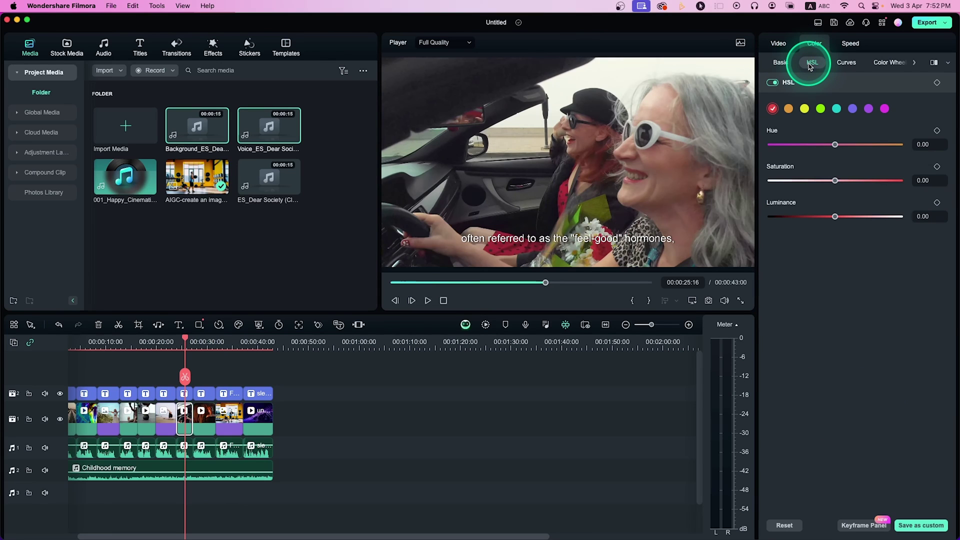
left_click(842, 62)
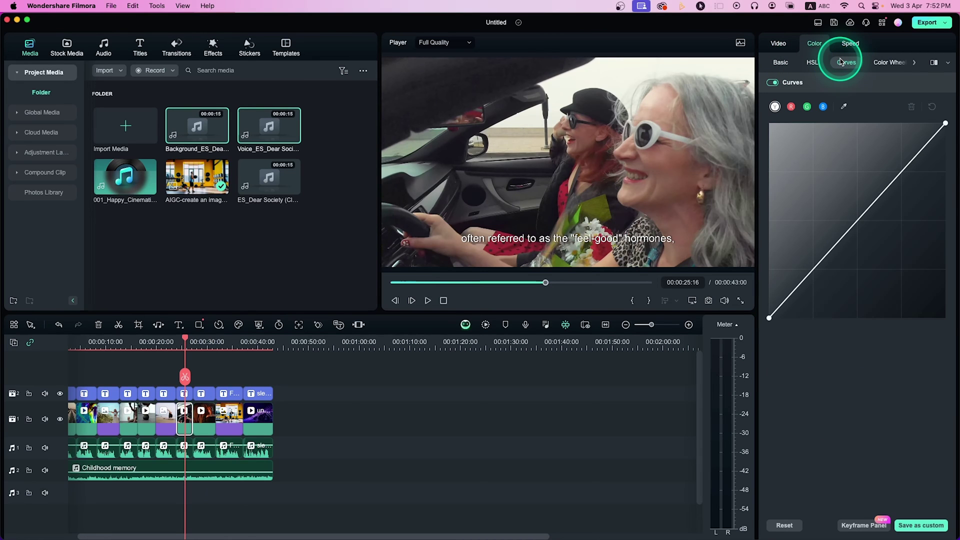
left_click(882, 64)
Step: Open Video Scopes and cycle through Parade, Waveform and Vectorscope to Histogram
left_click(740, 42)
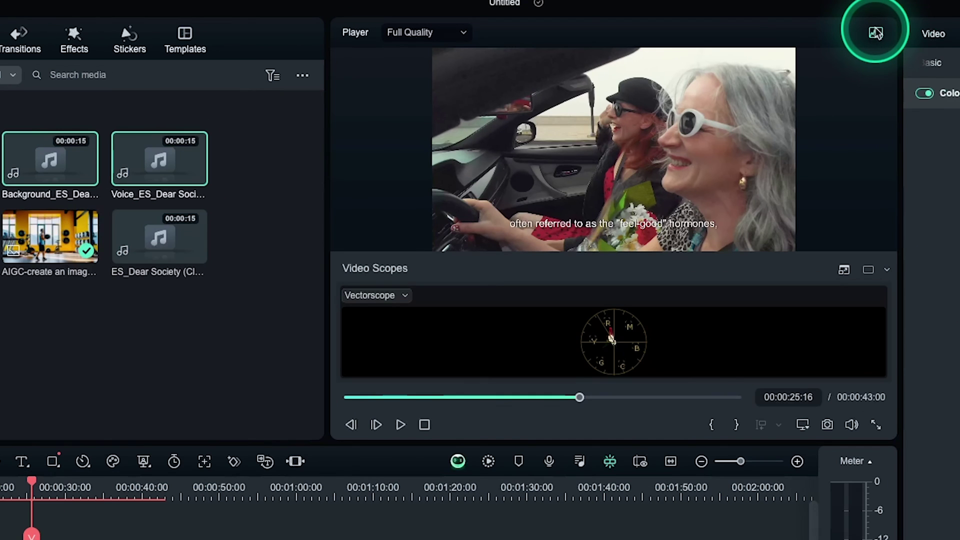
left_click(383, 296)
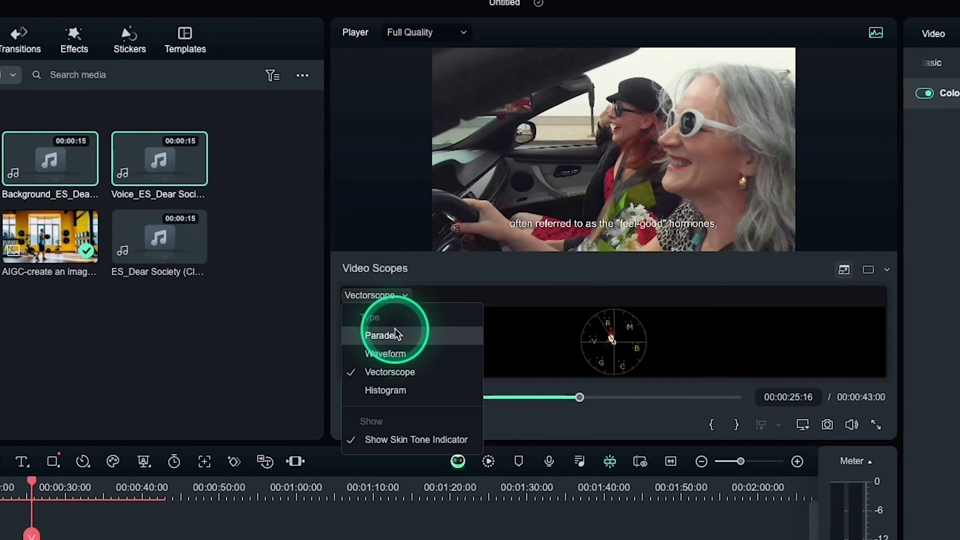
left_click(396, 334)
left_click(383, 295)
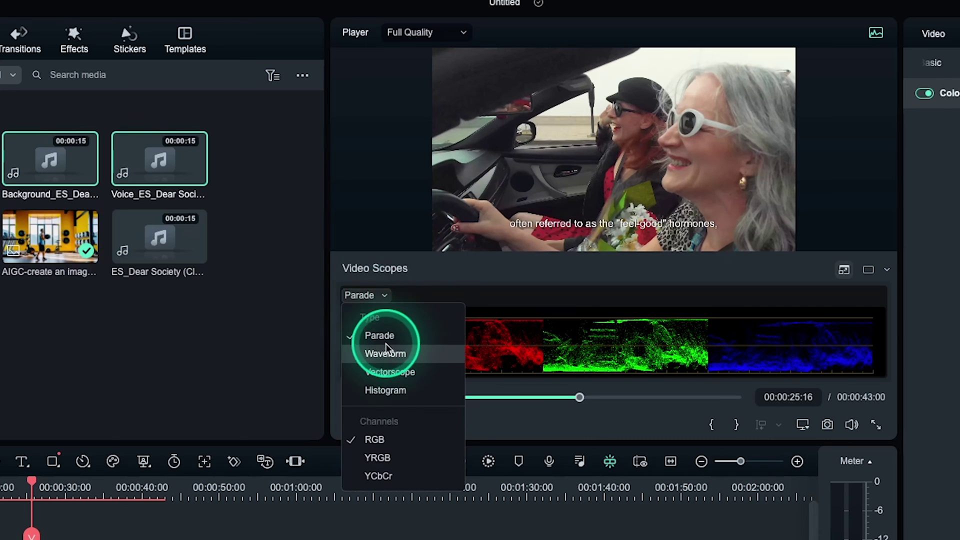
left_click(383, 349)
left_click(376, 295)
left_click(387, 371)
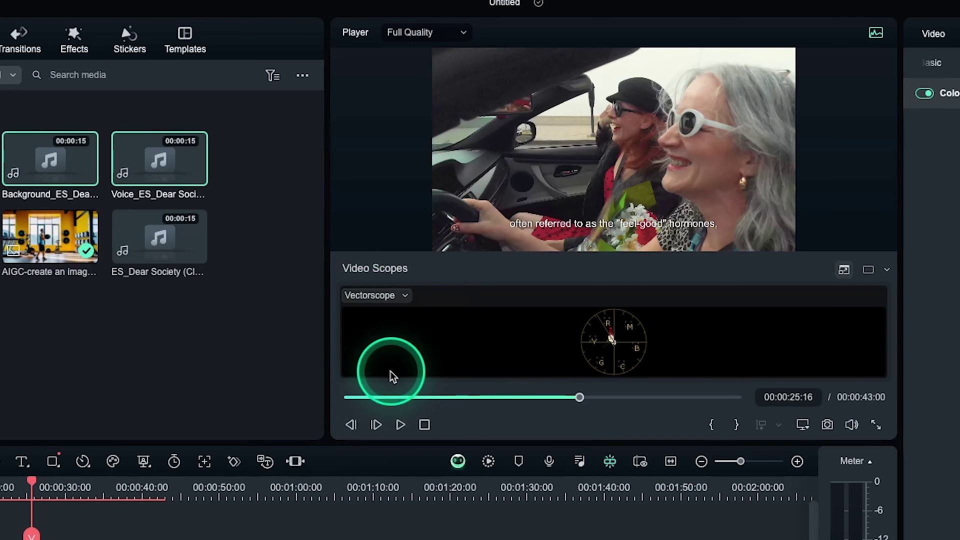
left_click(375, 296)
left_click(386, 390)
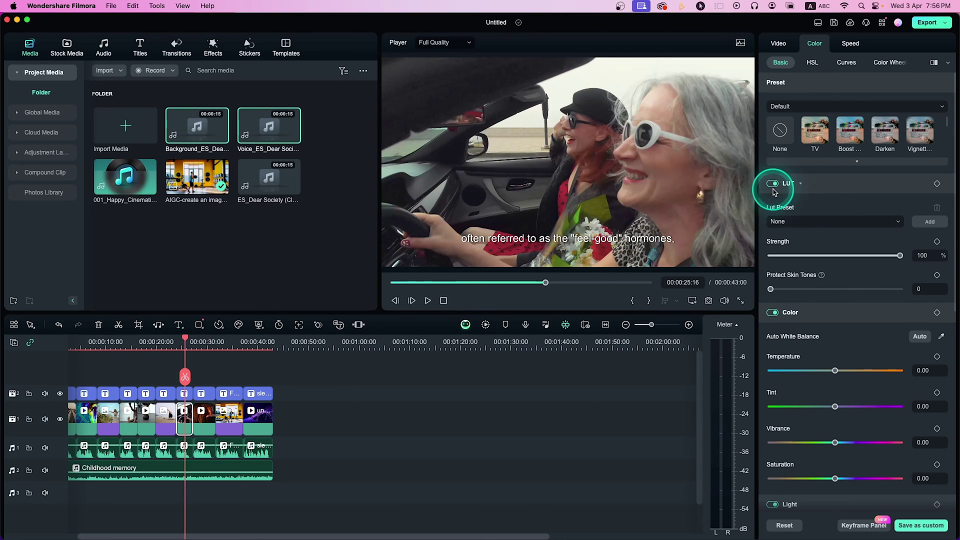
Step: Enable LUT on the car clip and browse the LUT presets such as Cyberpunk 2
left_click(782, 221)
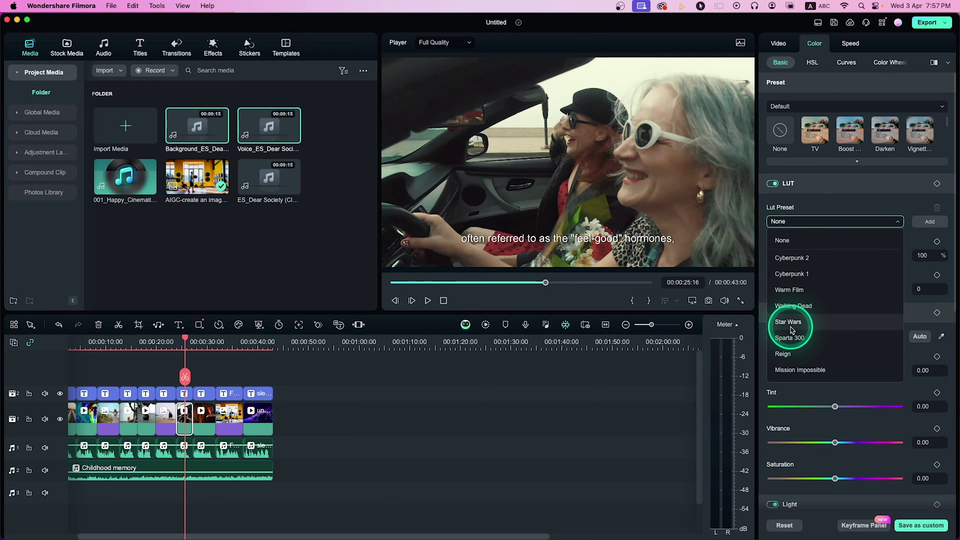
left_click(785, 242)
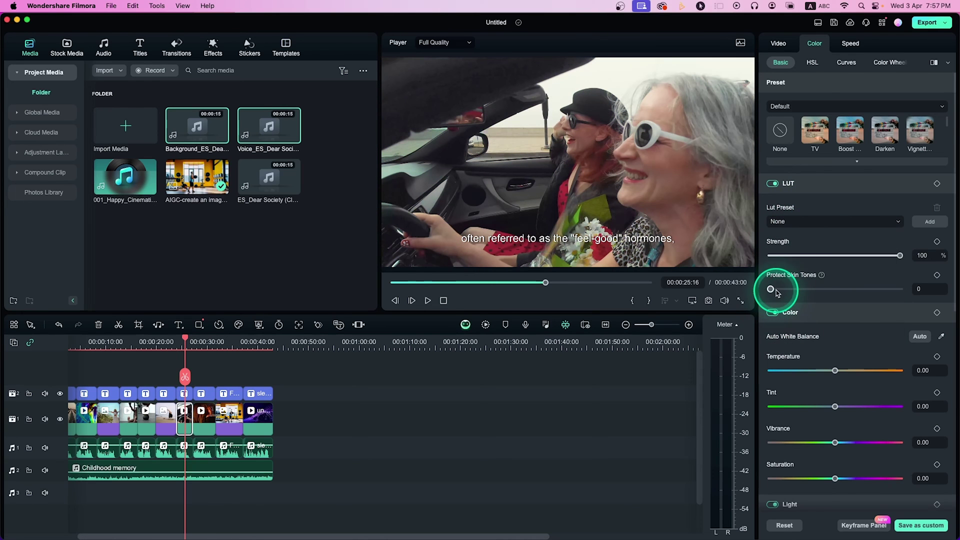
left_click(834, 221)
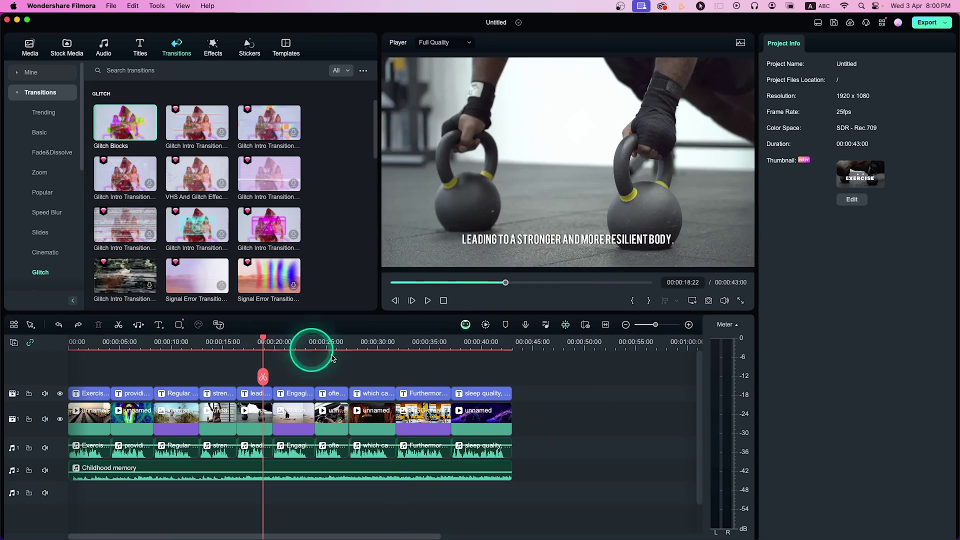
Step: Marquee-select all timeline clips and choose Create Compound Clip to get the 'Compound Clip 1' prompt
left_click_drag(573, 399, 74, 469)
right_click(101, 406)
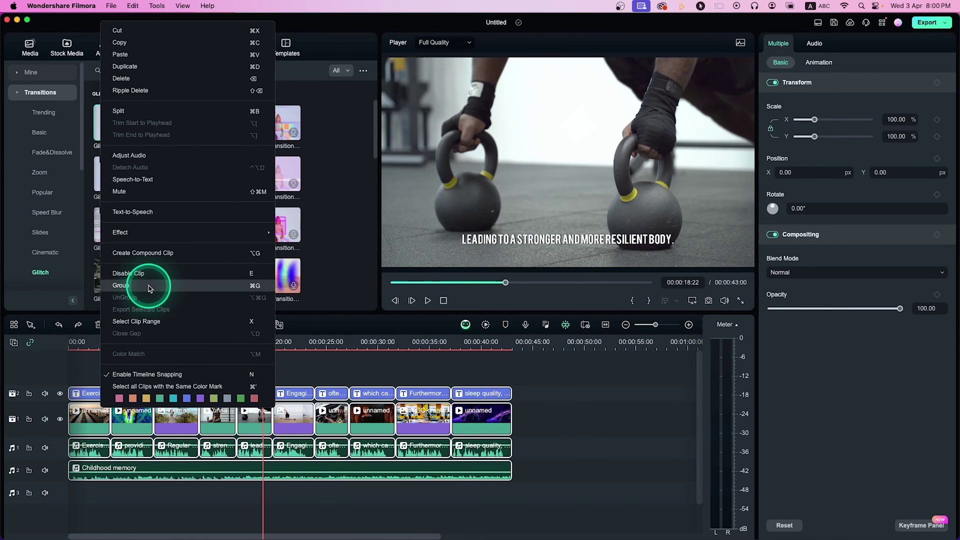
left_click(158, 253)
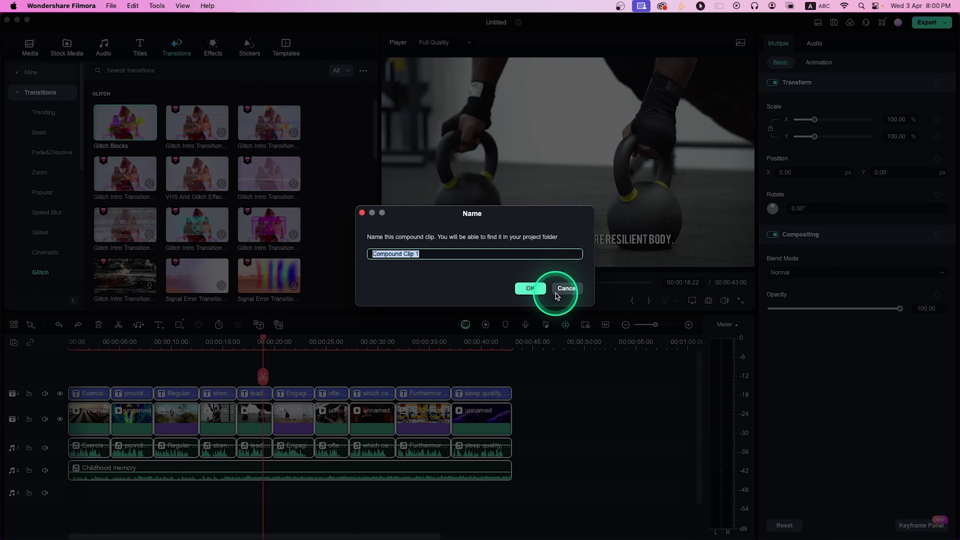